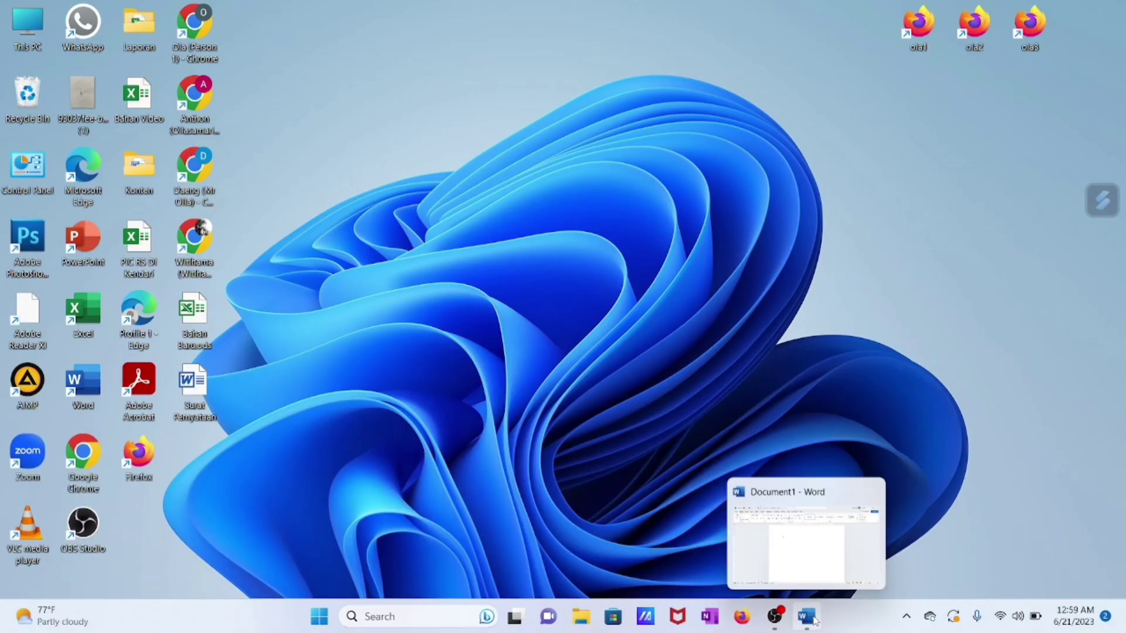
Step: Bring the open Document1 Word window to the front from the taskbar
left_click(788, 559)
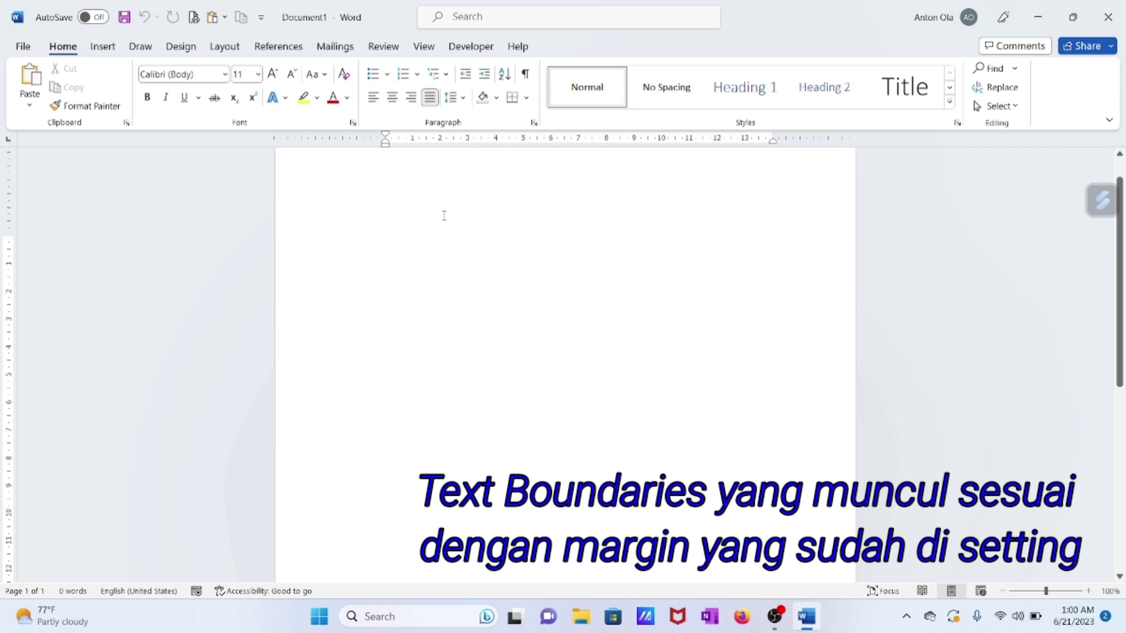
scroll(733, 327, "up", 1)
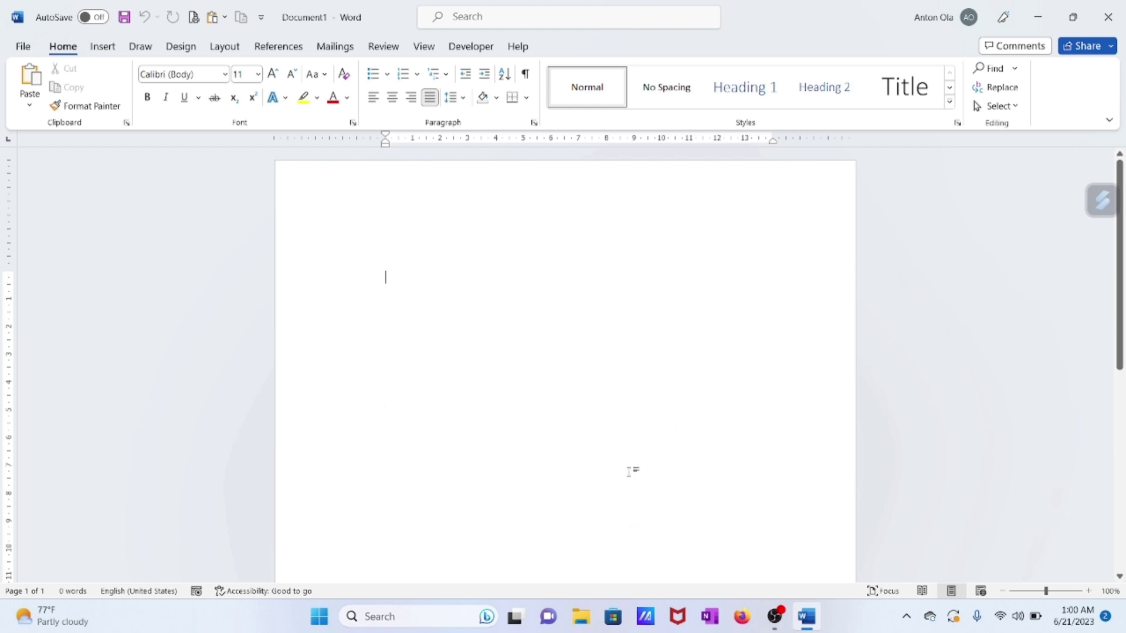
scroll(630, 449, "down", 2)
scroll(629, 451, "down", 2)
scroll(629, 452, "down", 3)
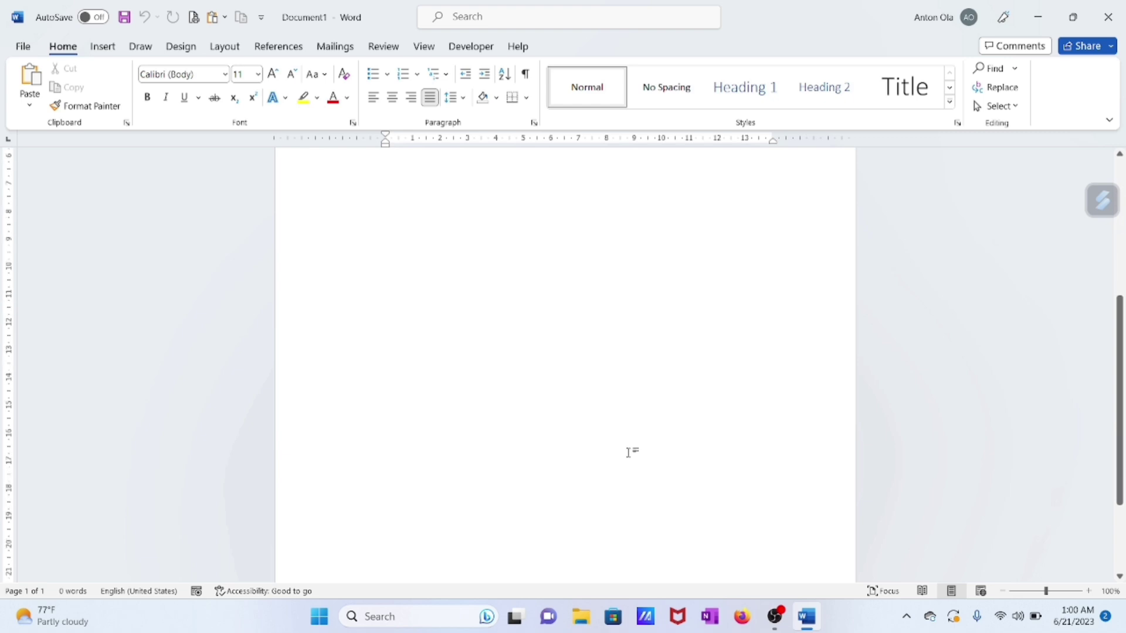
scroll(629, 453, "up", 1)
scroll(629, 452, "up", 2)
scroll(629, 453, "up", 2)
scroll(629, 453, "up", 2)
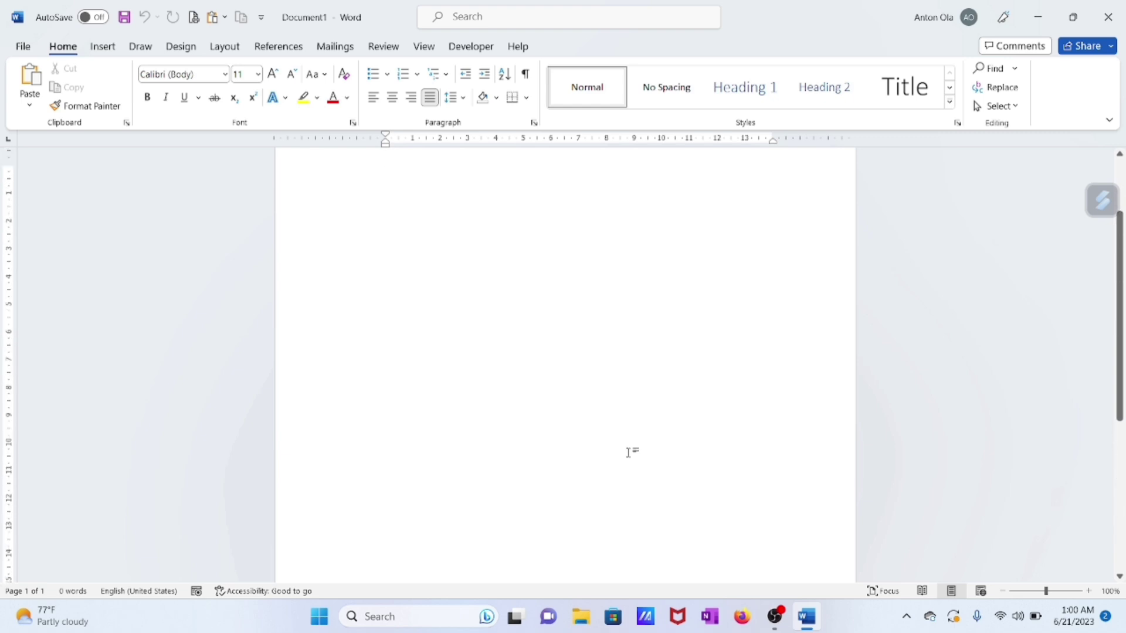
scroll(629, 452, "up", 2)
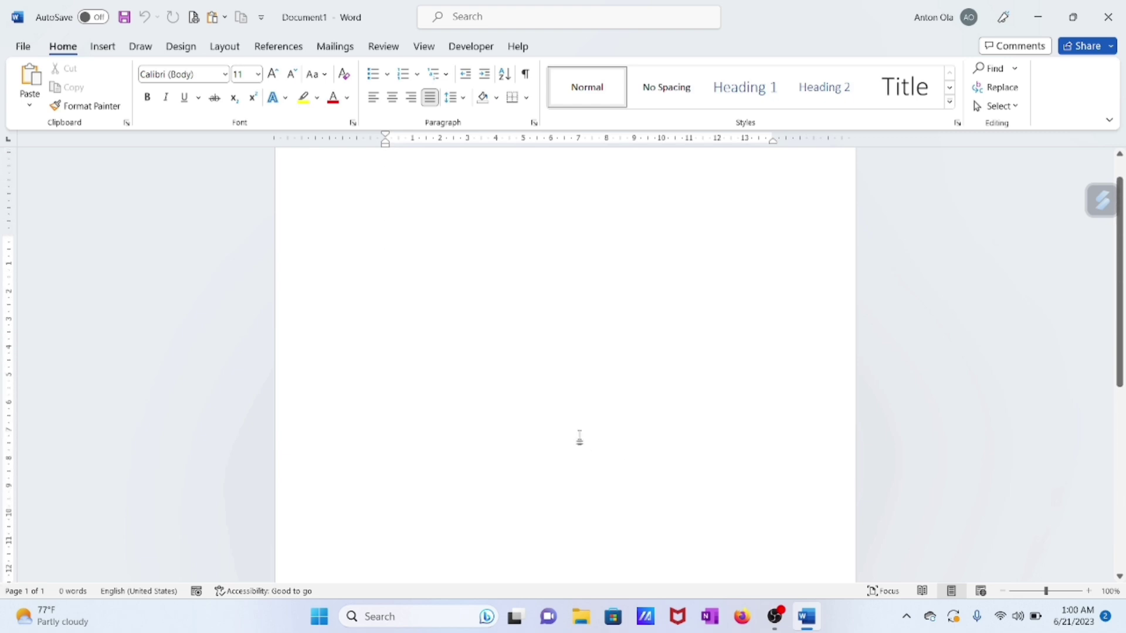
scroll(579, 439, "up", 1)
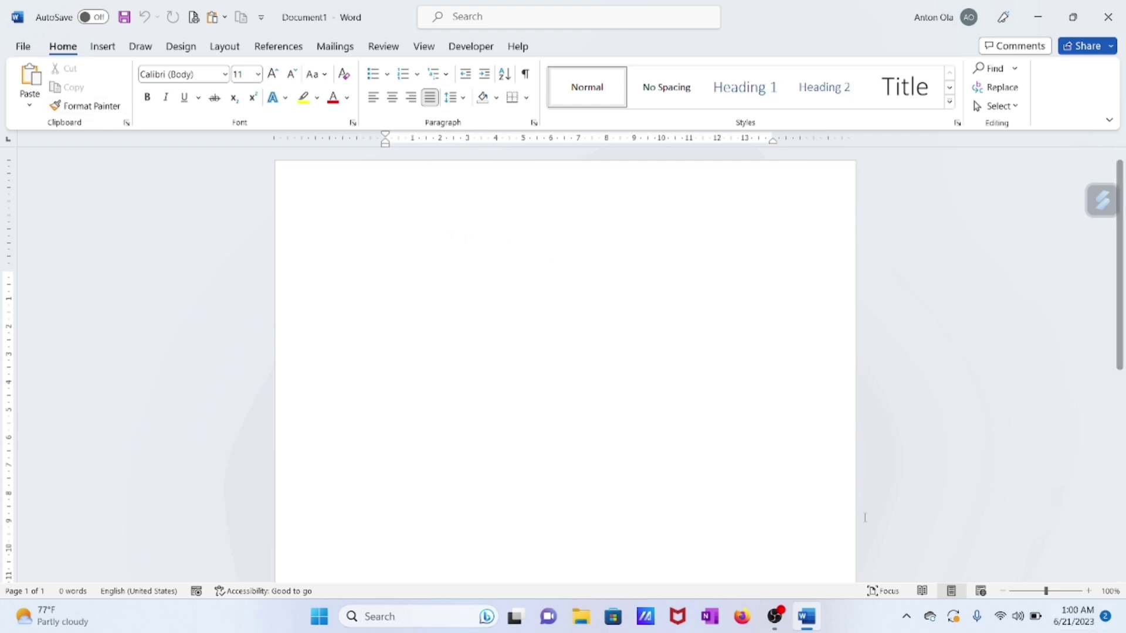
Step: Enable Show text boundaries under Show document content in Word Options' Advanced settings
left_click(23, 46)
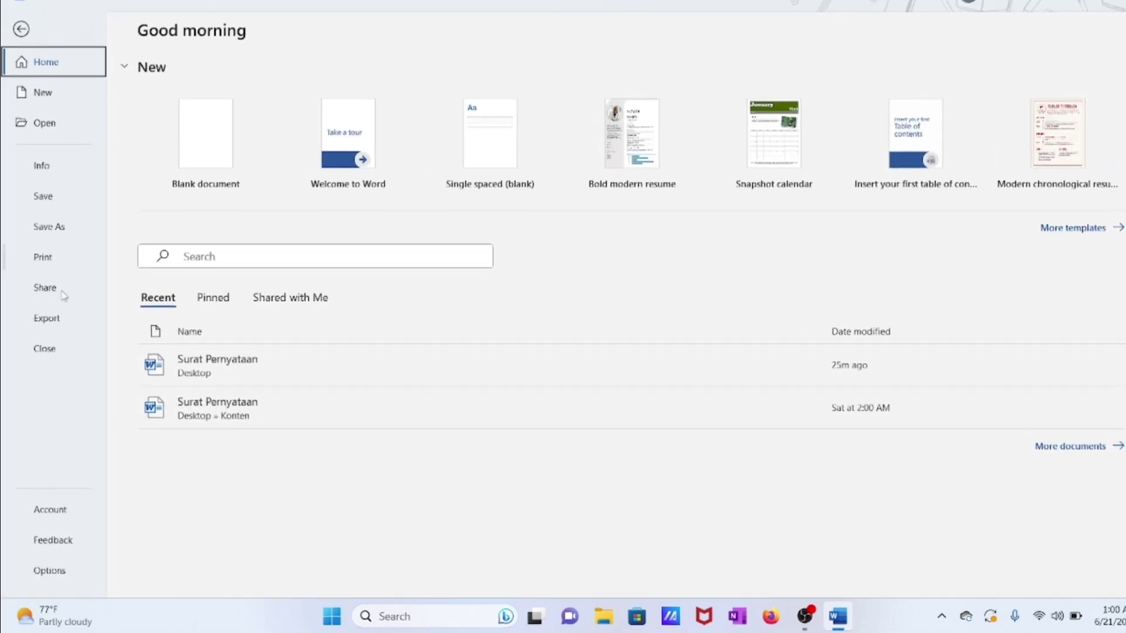
left_click(58, 563)
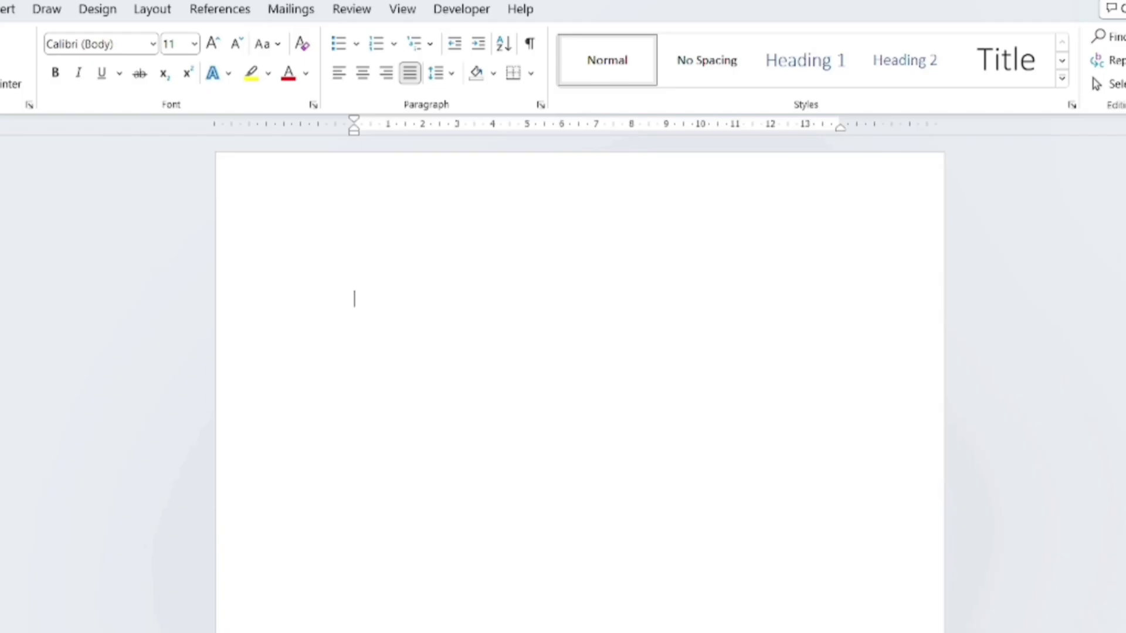
left_click(239, 212)
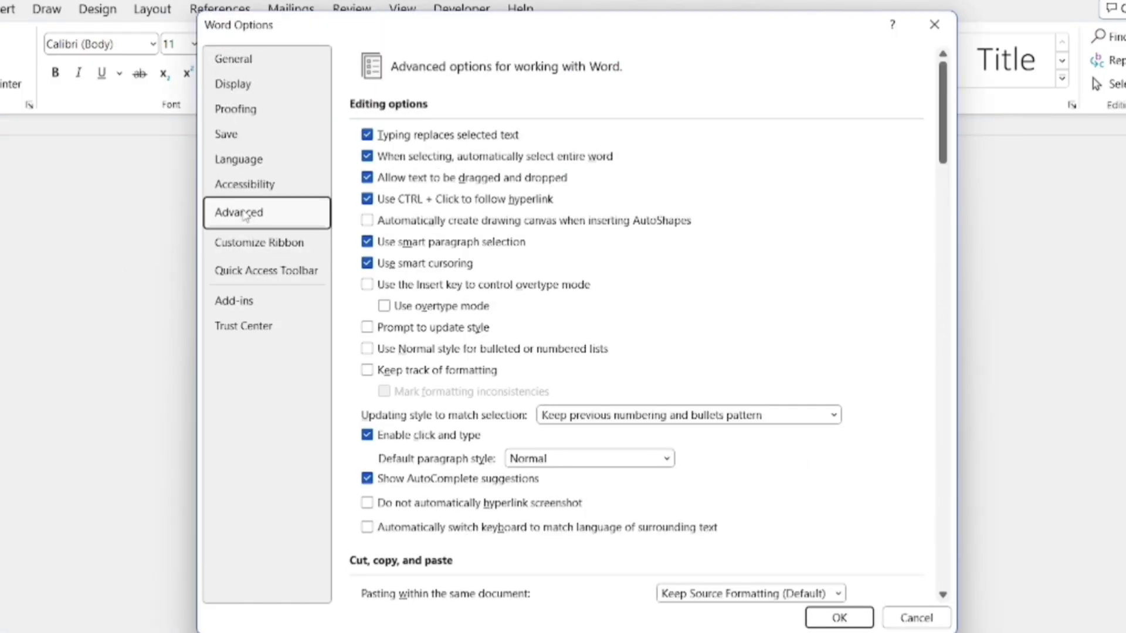
scroll(416, 260, "down", 4)
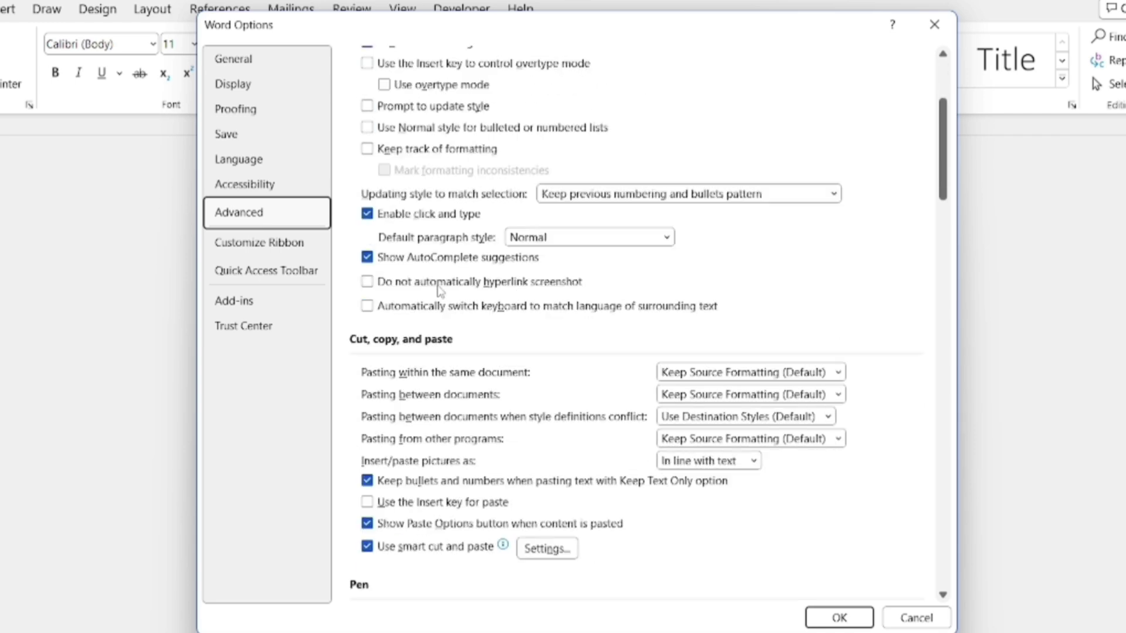
scroll(445, 299, "down", 2)
scroll(455, 320, "down", 5)
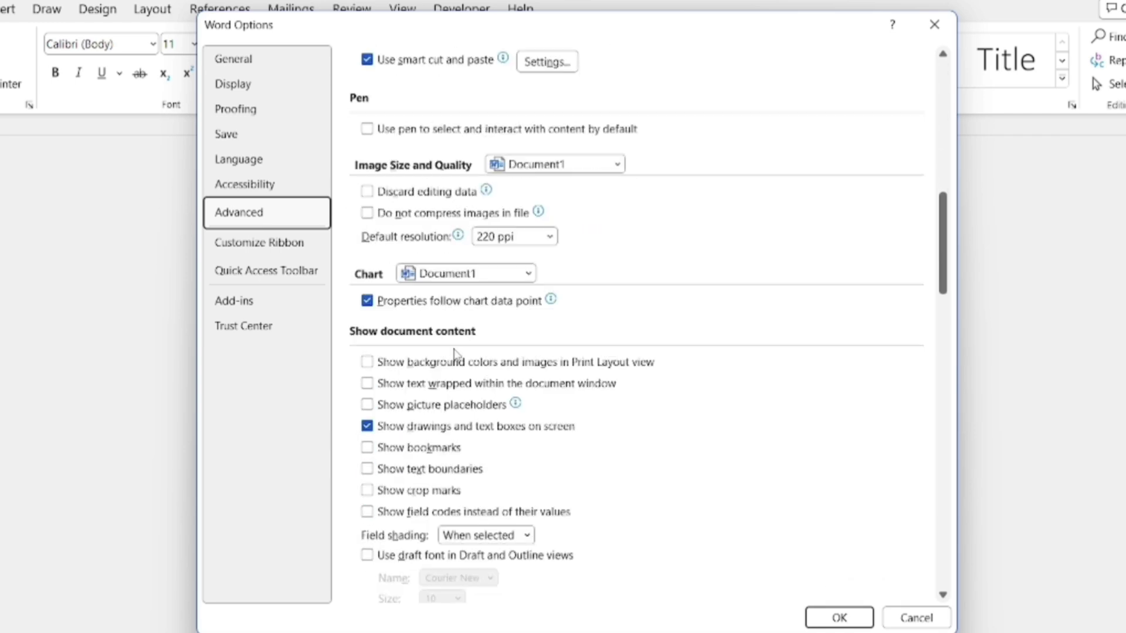
scroll(455, 352, "down", 3)
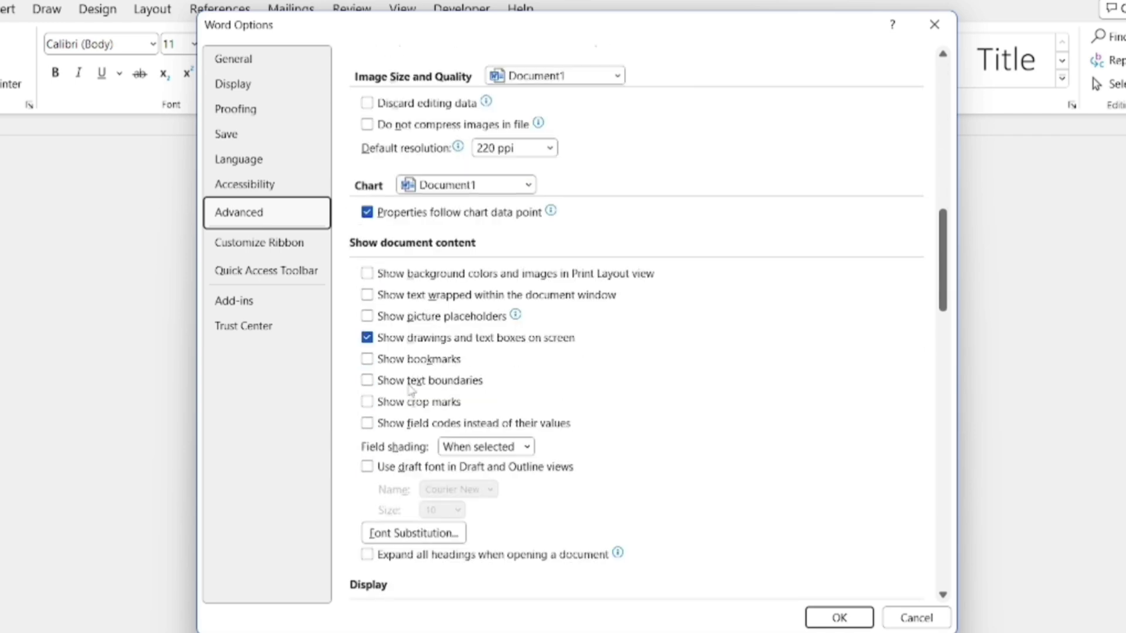
left_click(368, 381)
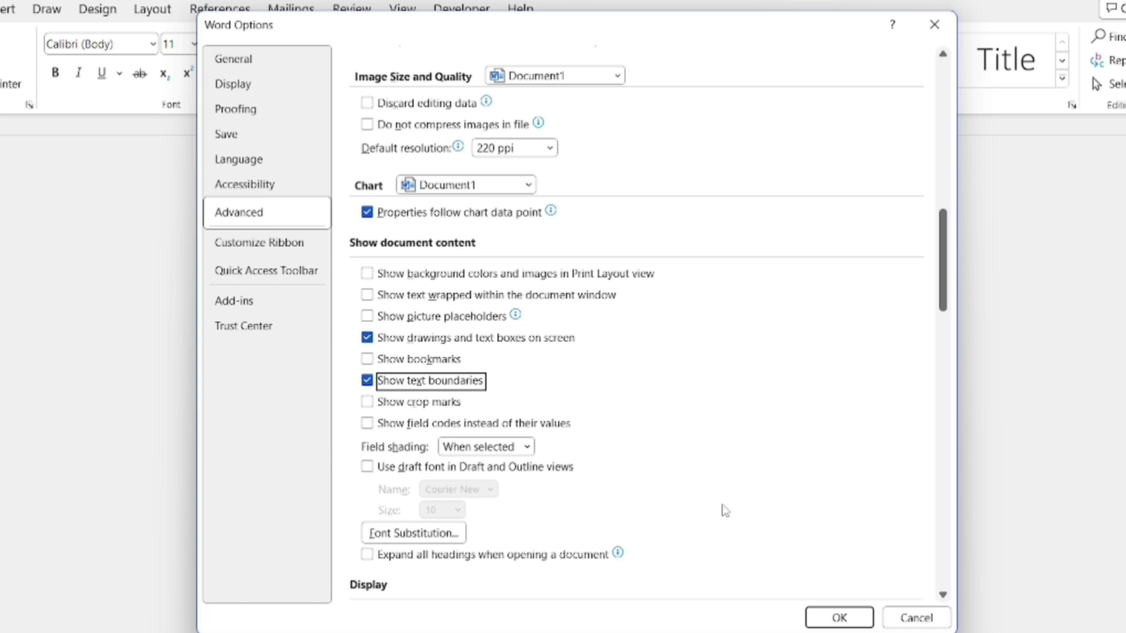
left_click(830, 622)
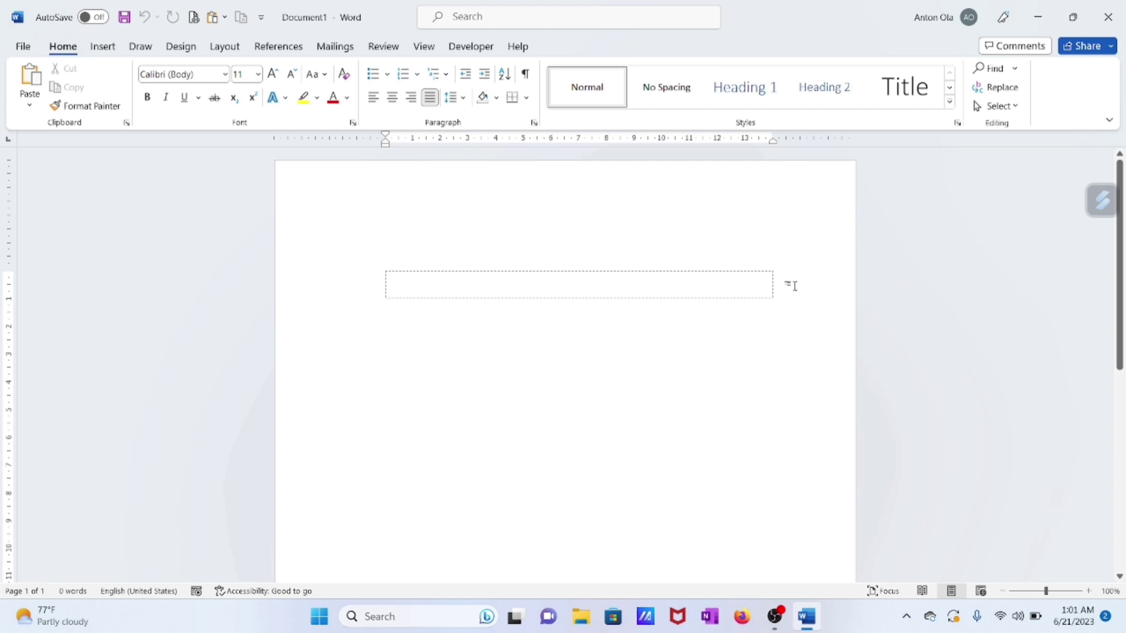
scroll(598, 452, "down", 1)
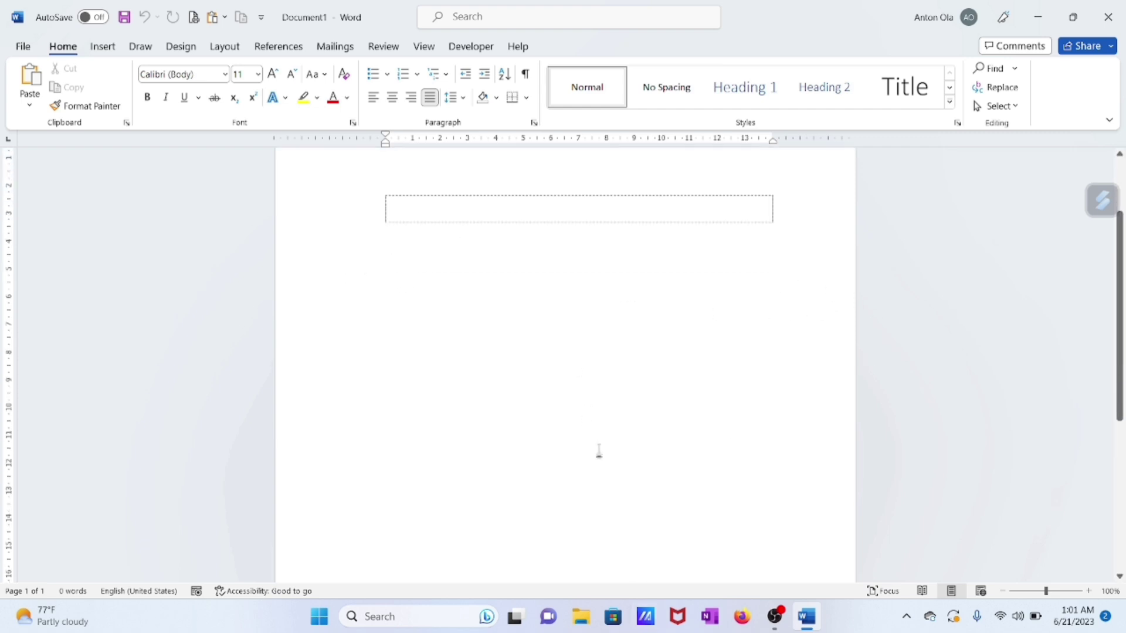
scroll(603, 469, "down", 4)
scroll(609, 481, "up", 5)
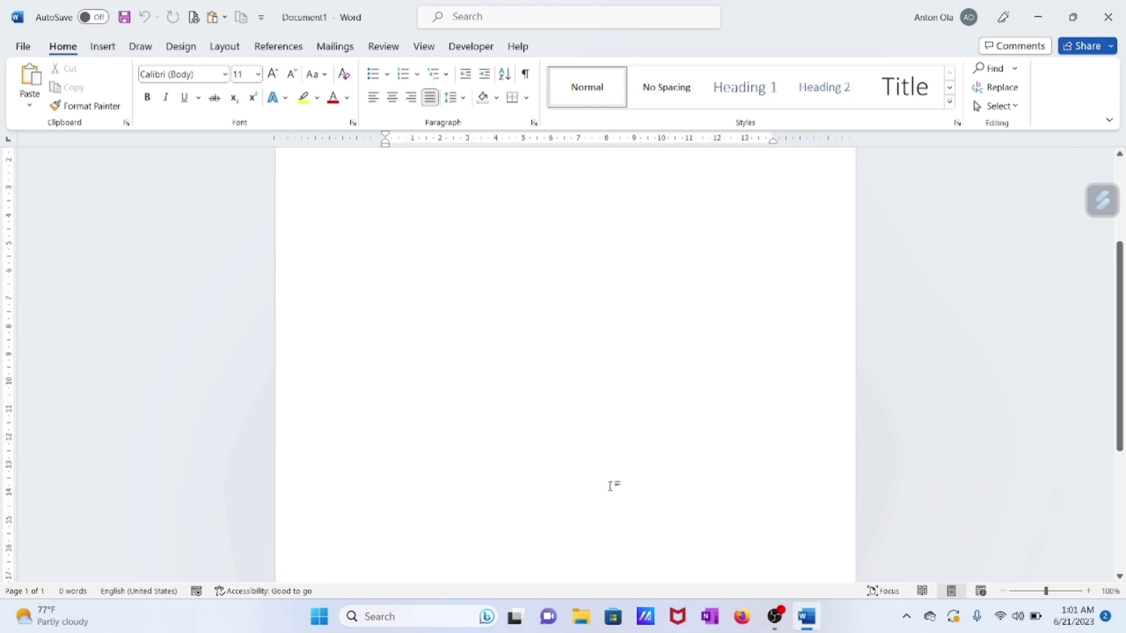
scroll(610, 485, "up", 1)
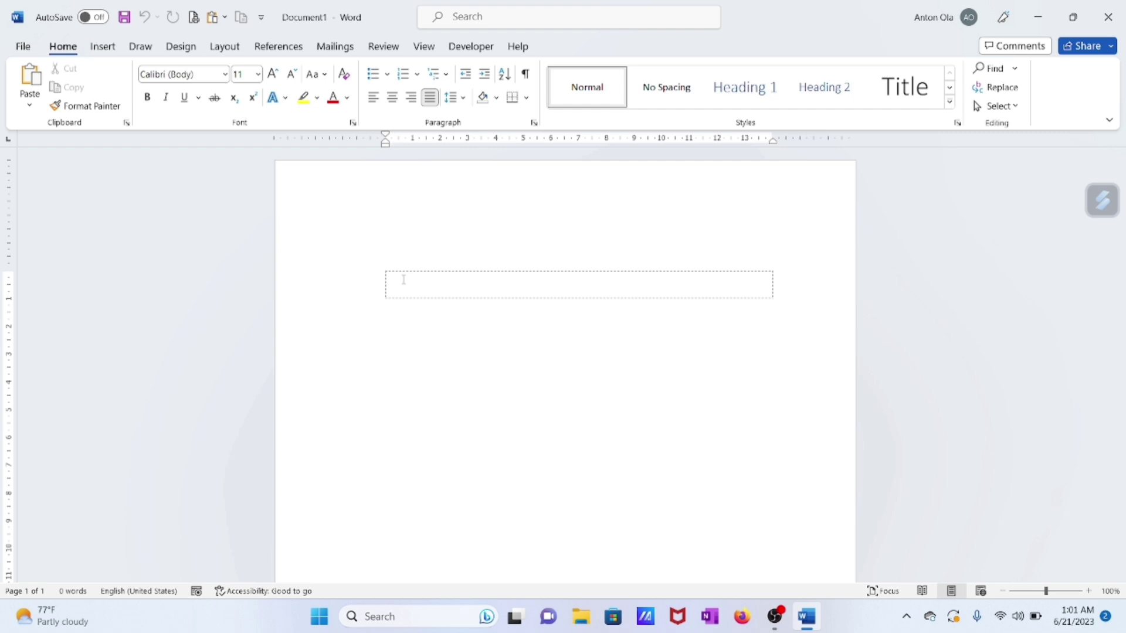
Step: Paste the 'Bahwa sesungguhnya kemerdekaan' paragraph, then delete the test letters and empty extra line
type("Bahwa sesungguhnya kemerdekaan itu ialah hak segalah bangsa dan oleh sebab itu maka penjajahan diatas dunia harus dihapuskan. Karena tidak sesuai dengan perikemanusiaan dan peri keadilan.")
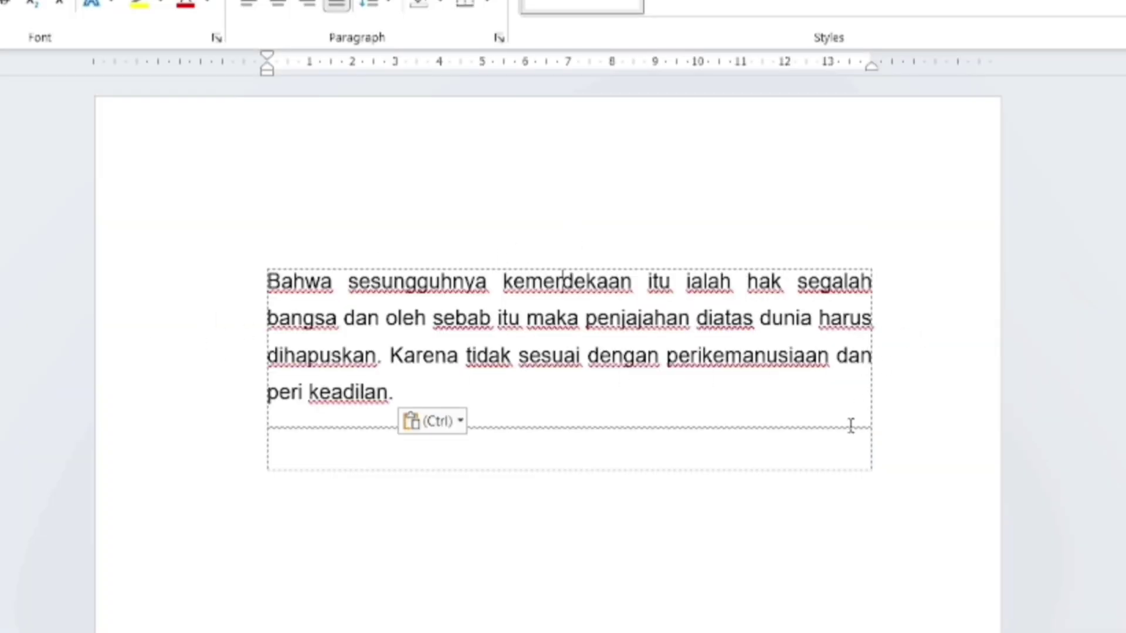
scroll(897, 545, "down", 5)
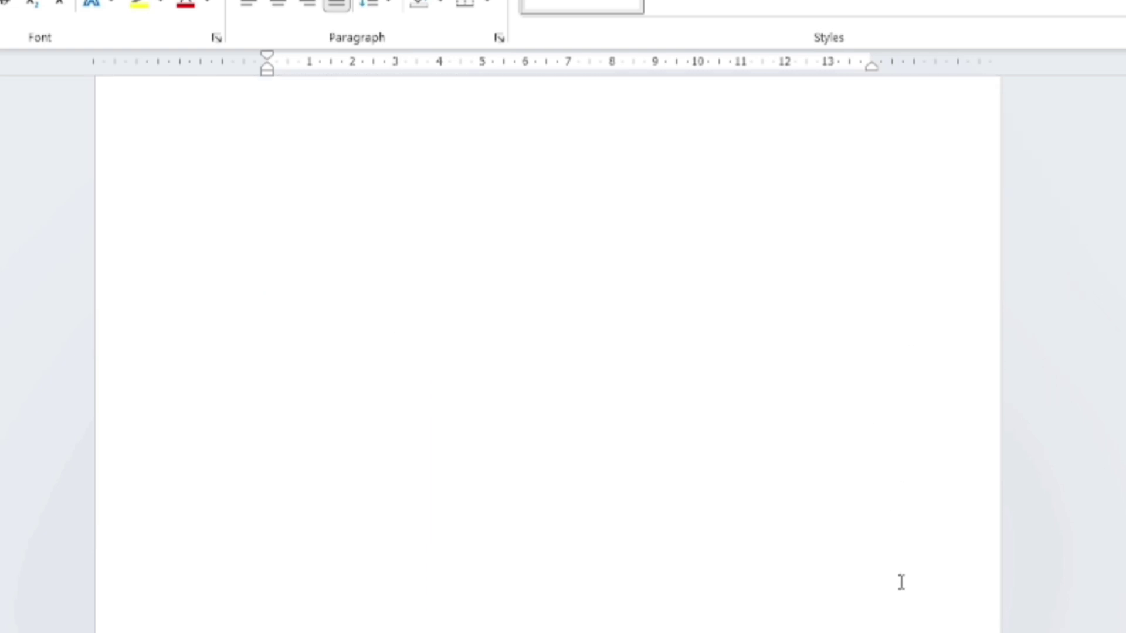
scroll(537, 351, "up", 2)
scroll(496, 372, "up", 3)
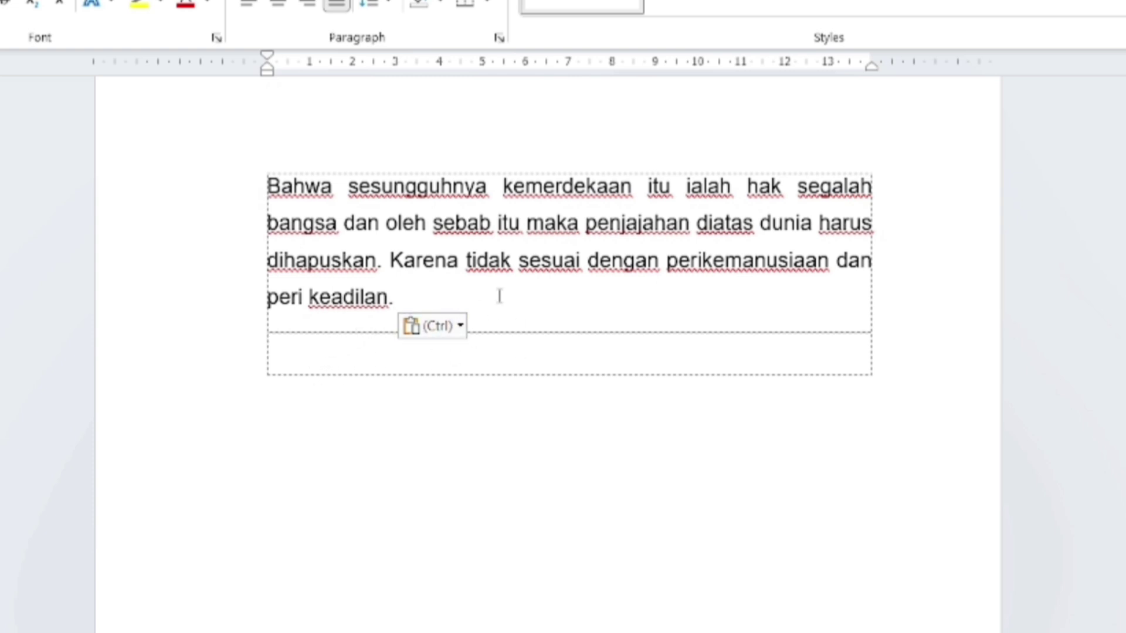
left_click(460, 324)
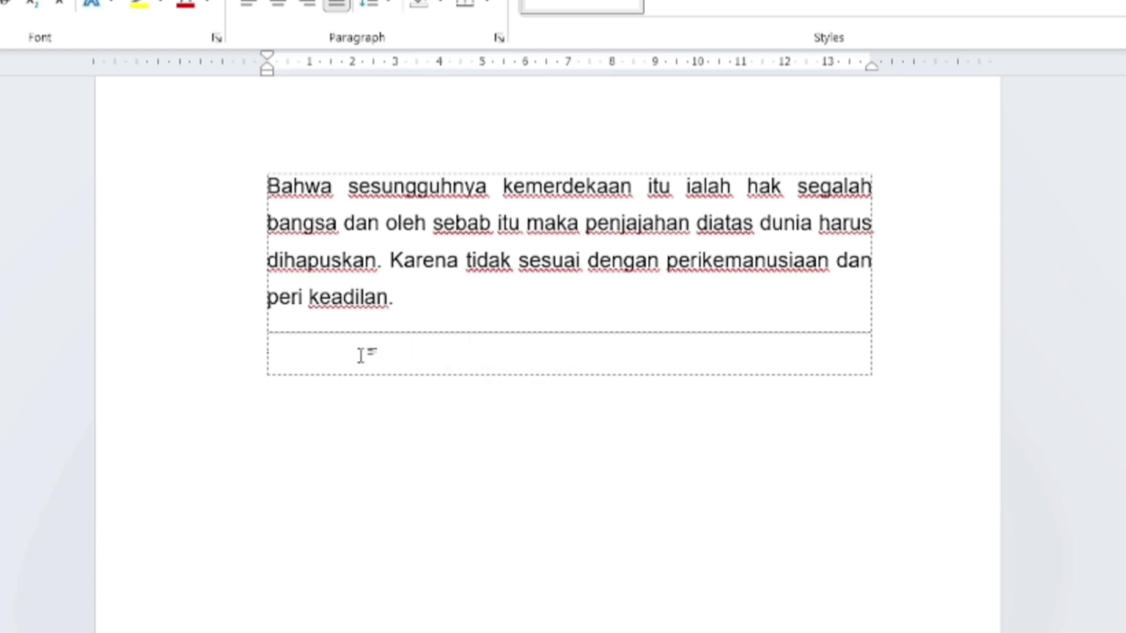
type("de")
key("BackSpace")
key("BackSpace")
key("BackSpace")
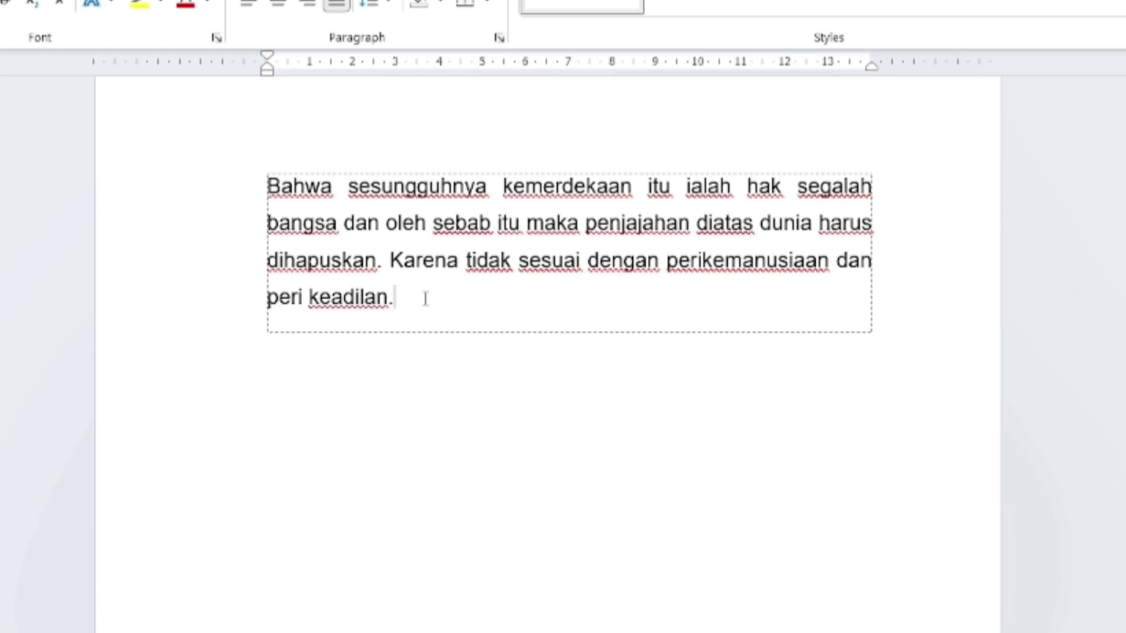
Step: Type a second paragraph starting 'Demekiian juga,' and begin an empty paragraph below it
key("Tab")
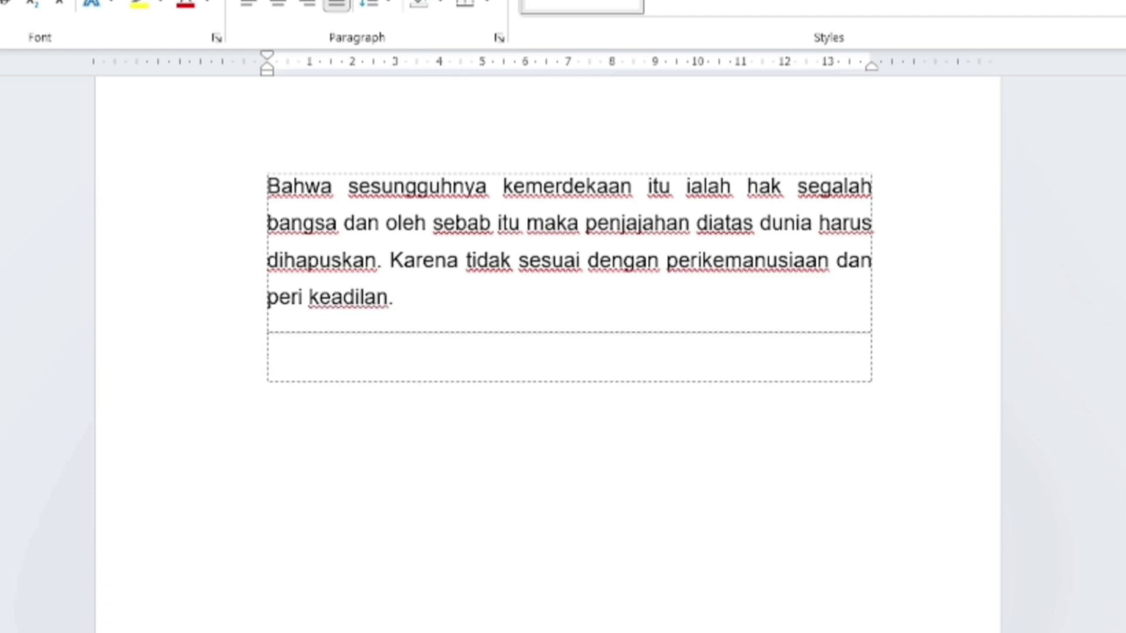
type("De")
type("mekina")
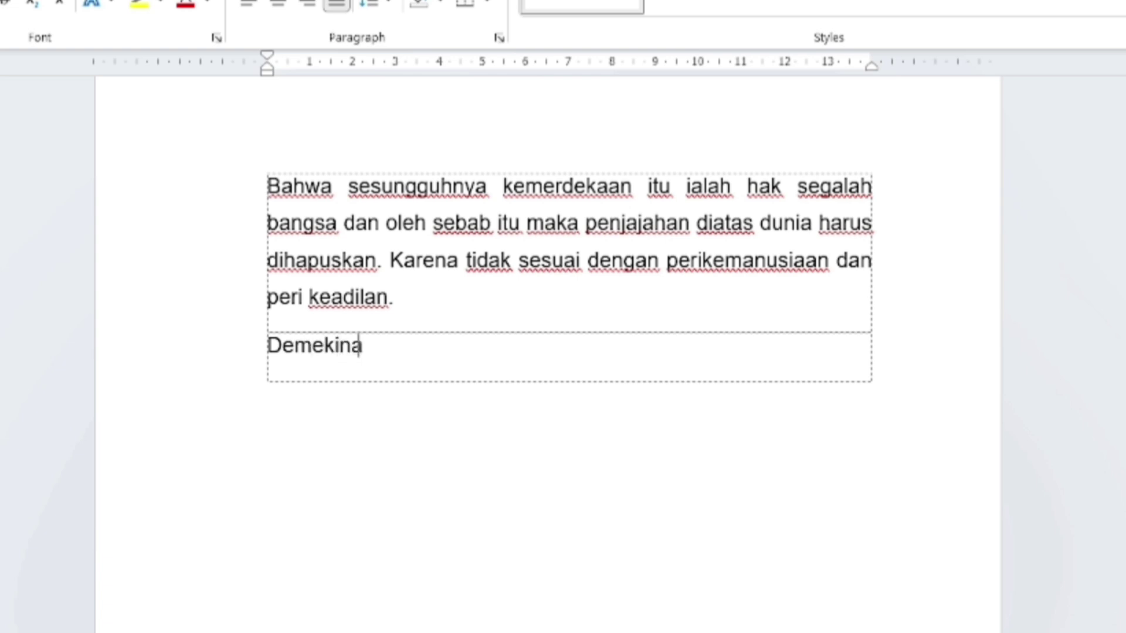
key("BackSpace")
key("BackSpace")
key("BackSpace")
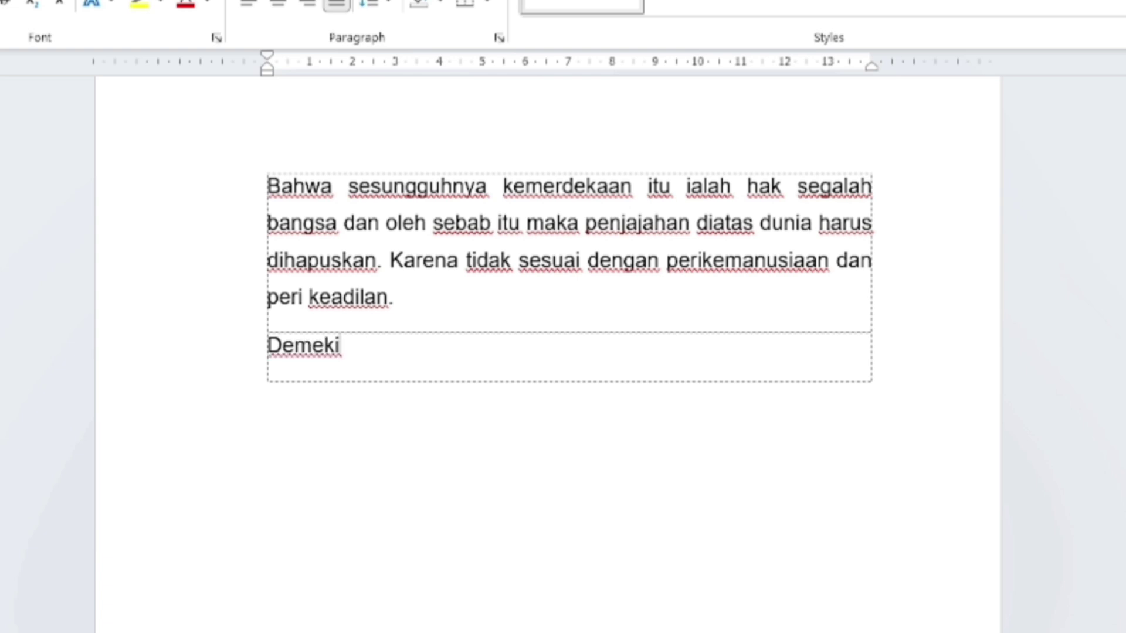
type("ian juga")
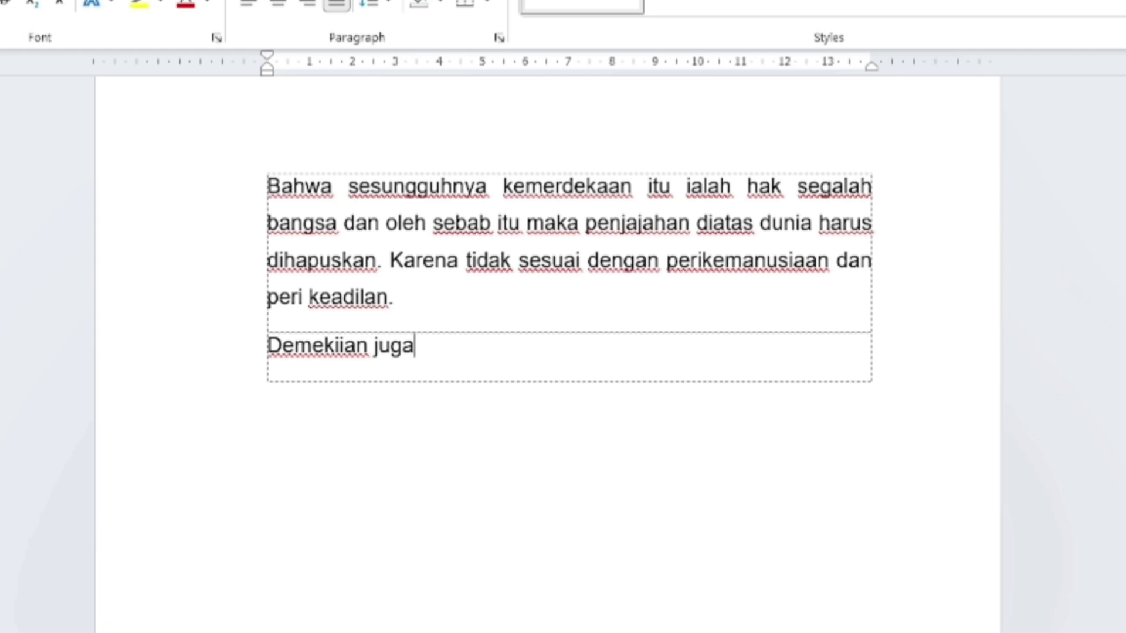
type(", ")
type("mab")
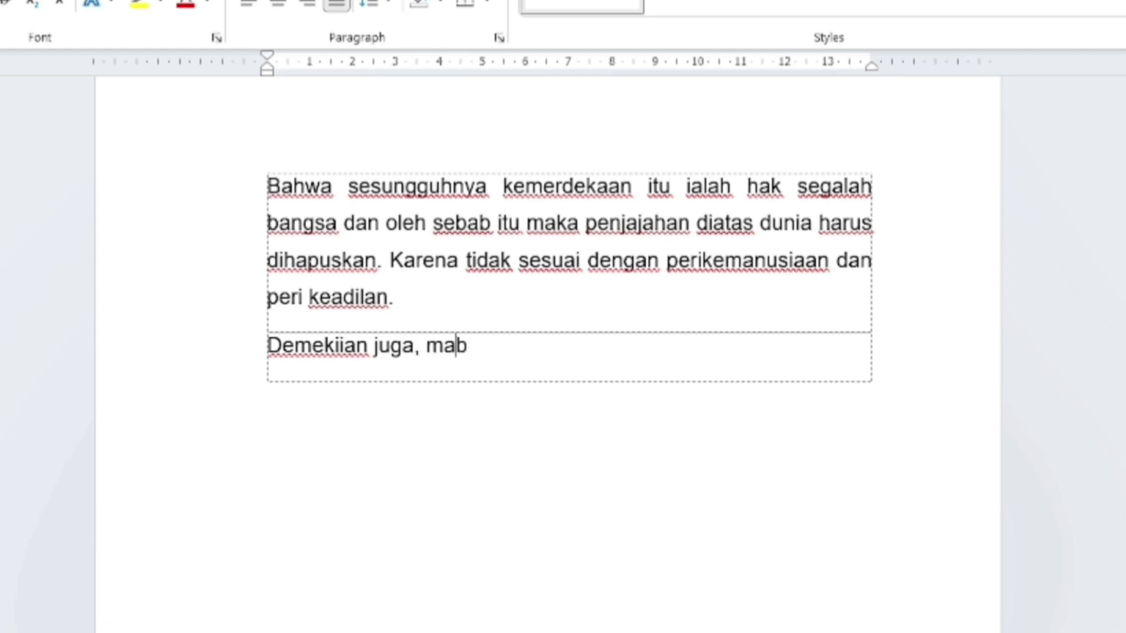
type("dammmmmmm")
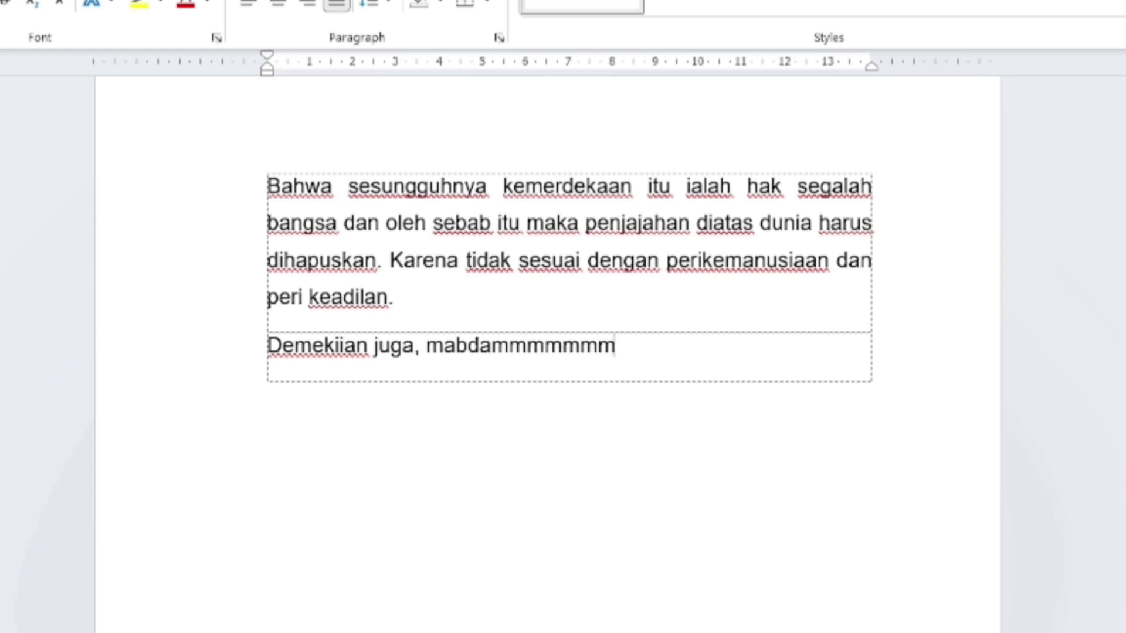
type("mmmmzzz")
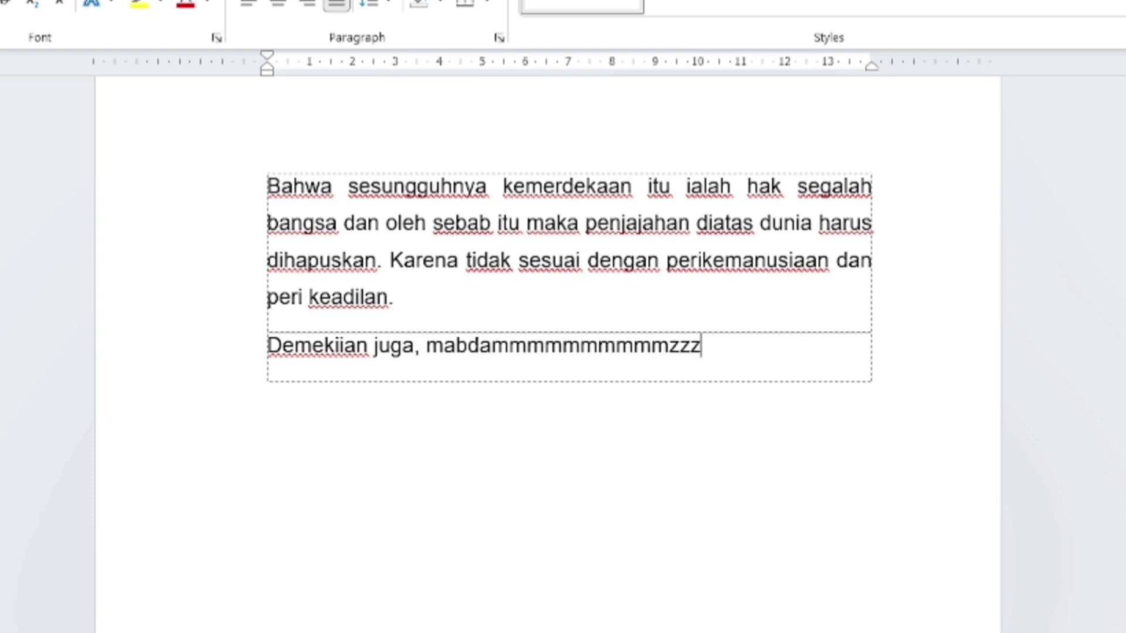
type("zmmmmmmmmmmmm")
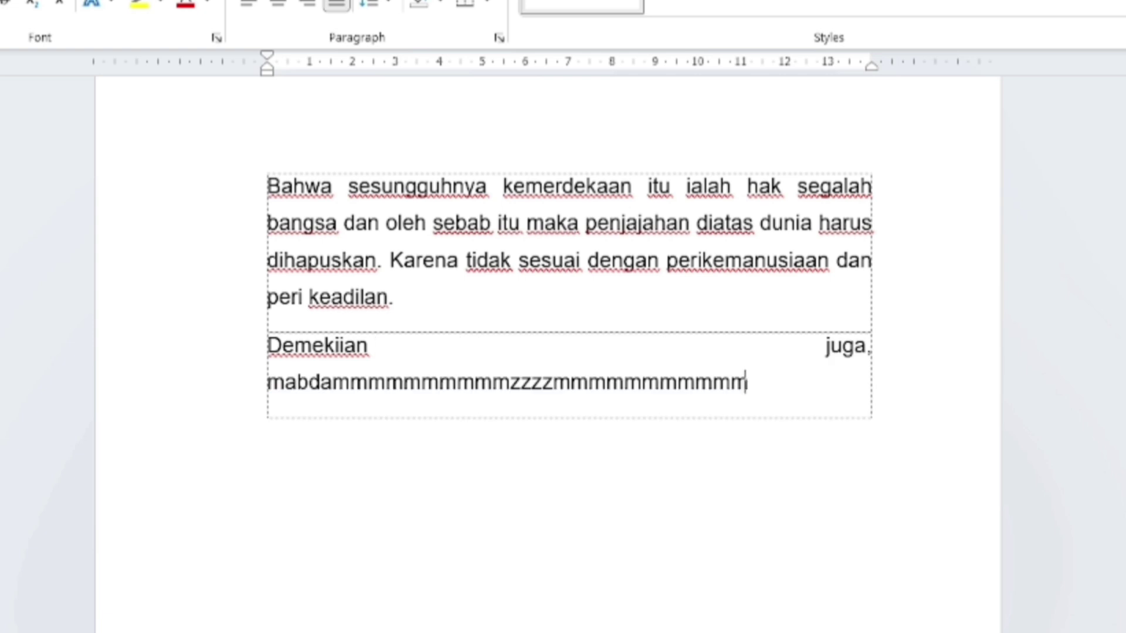
type("mmmmmmm,")
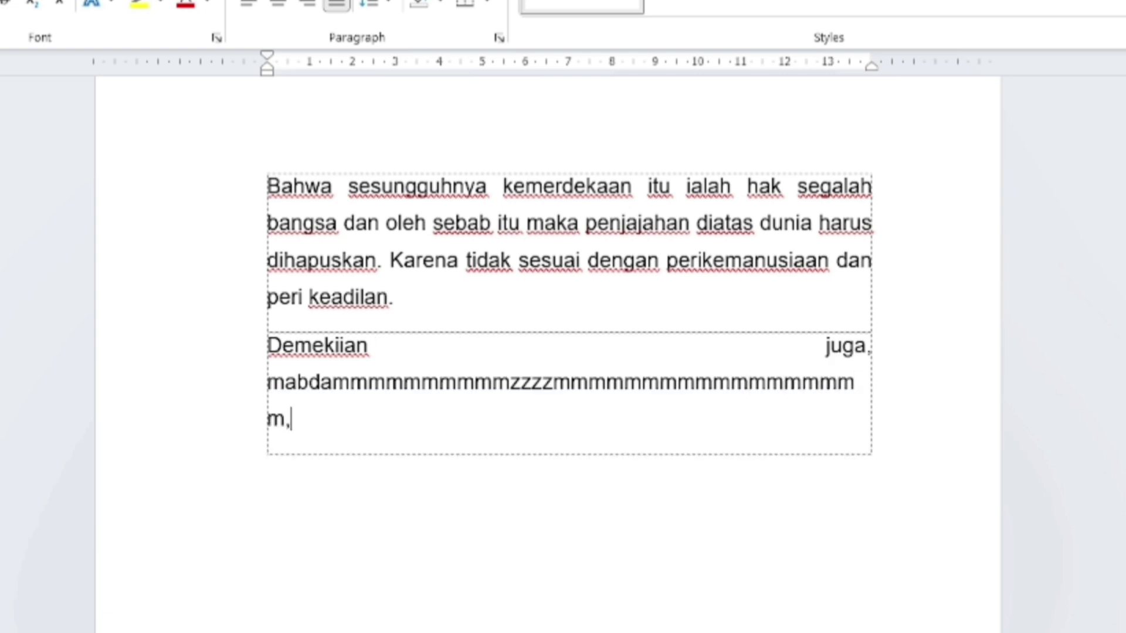
type("mmmmmm")
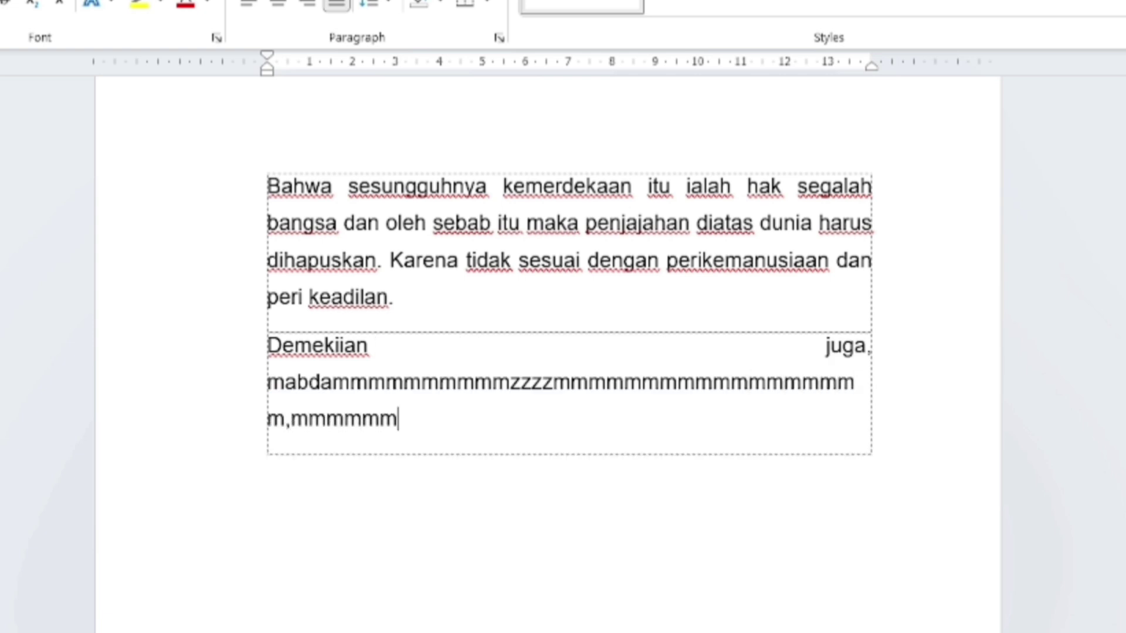
type("...mmmm")
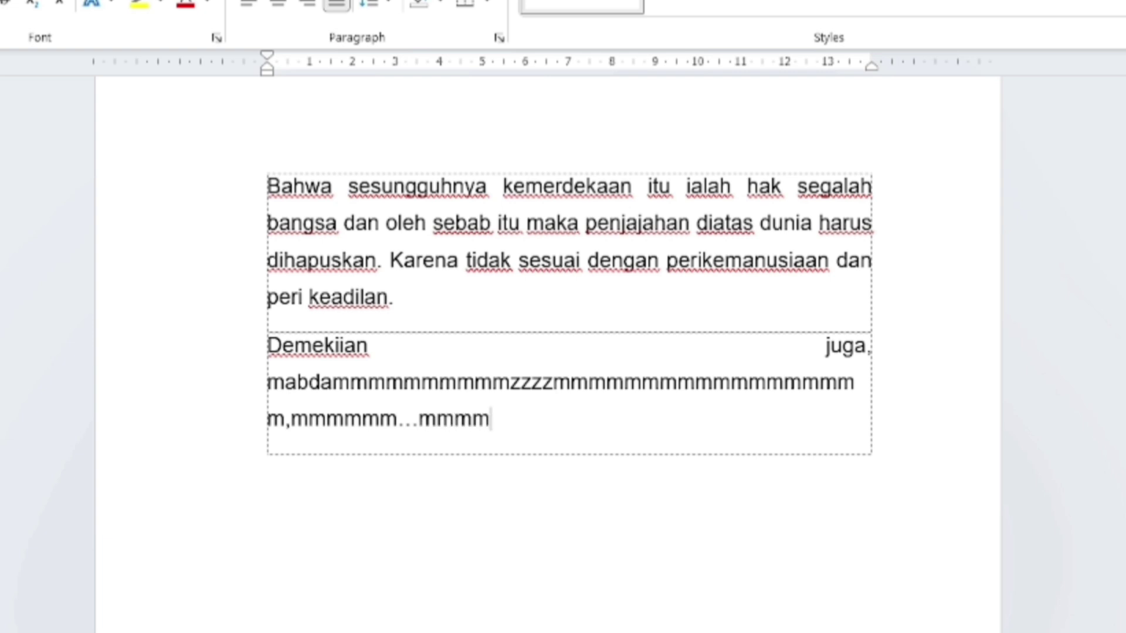
type("mmmmmmmmmm")
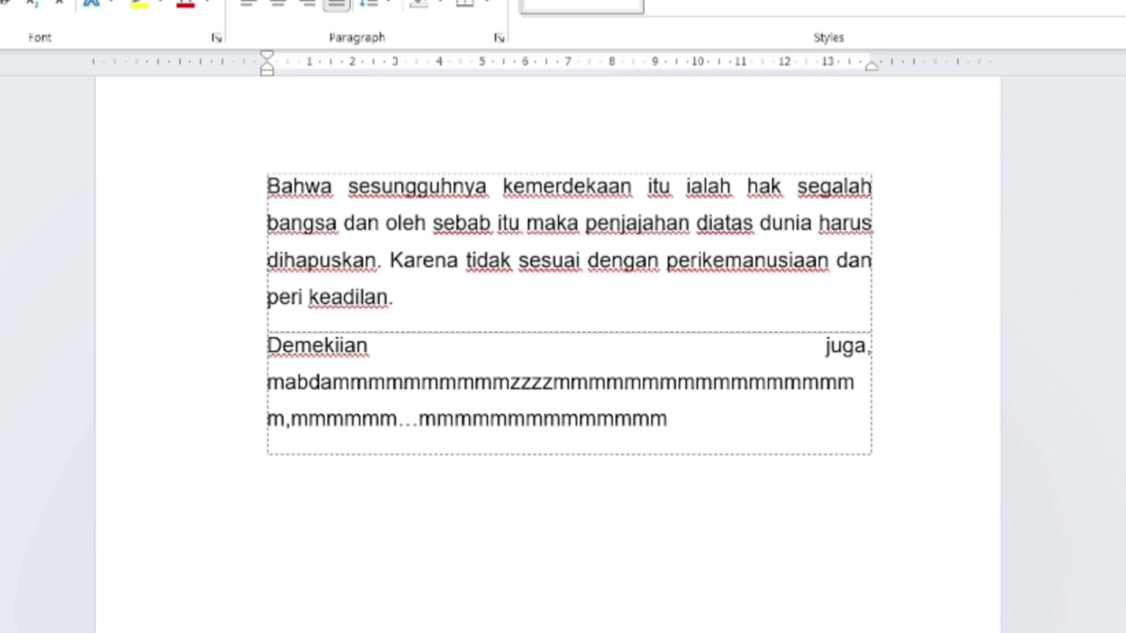
key("Tab")
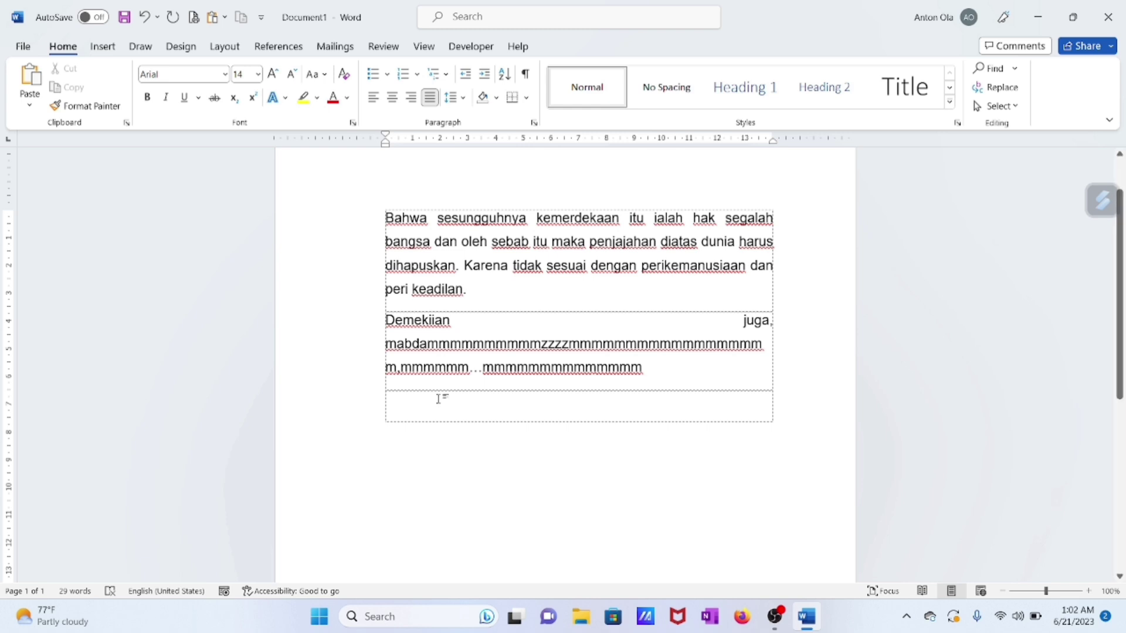
scroll(440, 397, "down", 2)
scroll(443, 399, "up", 3)
scroll(446, 405, "up", 1)
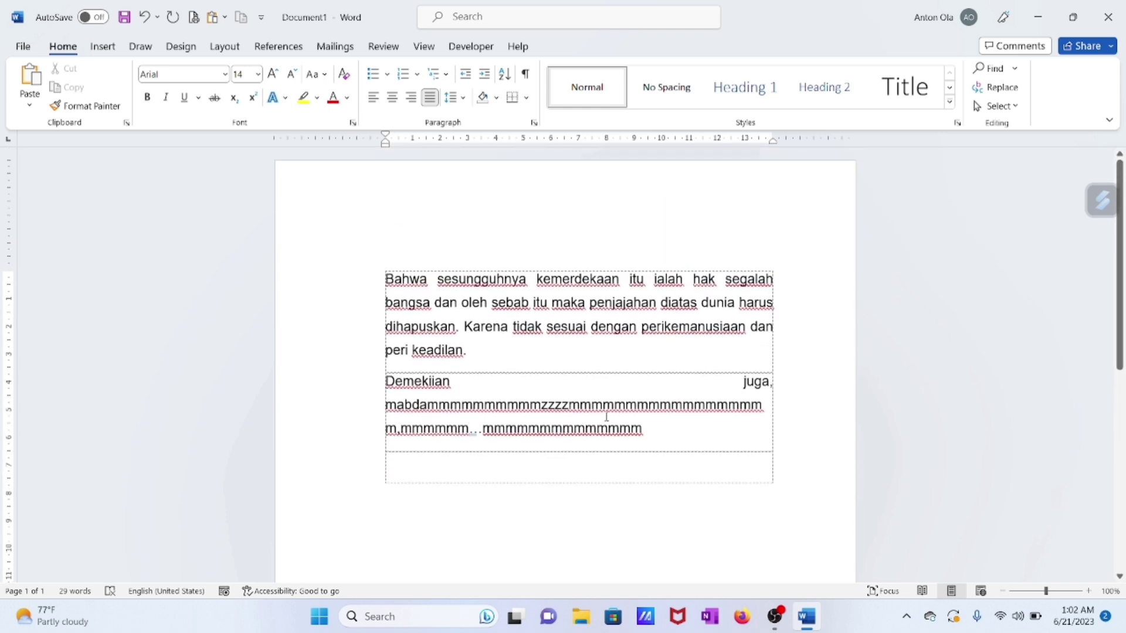
scroll(615, 422, "down", 4)
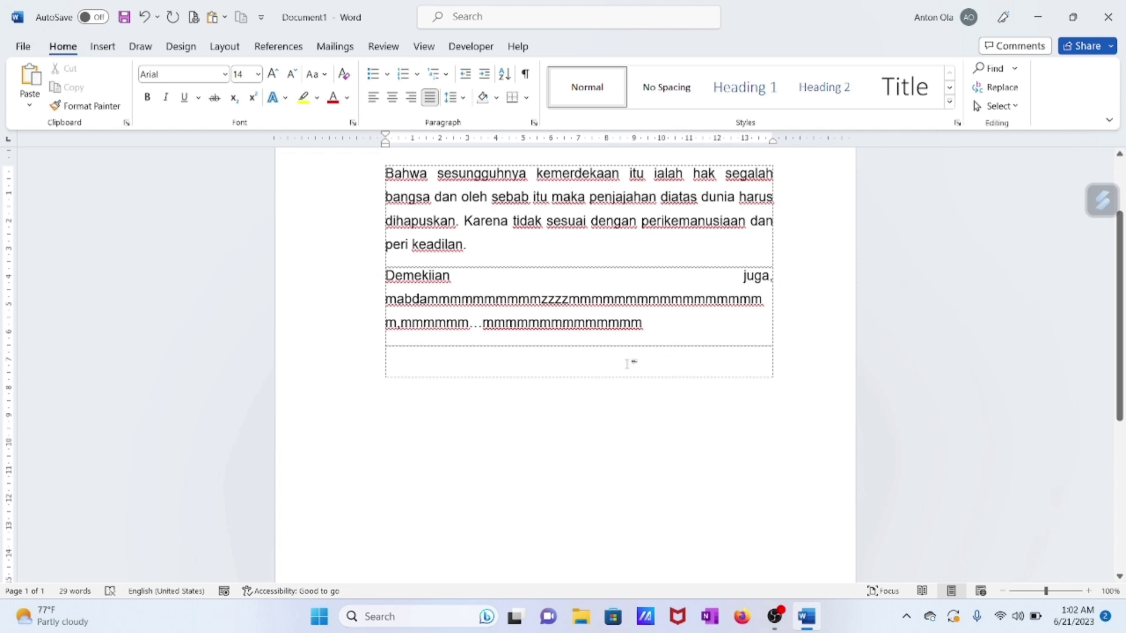
scroll(631, 359, "up", 1)
scroll(631, 360, "up", 2)
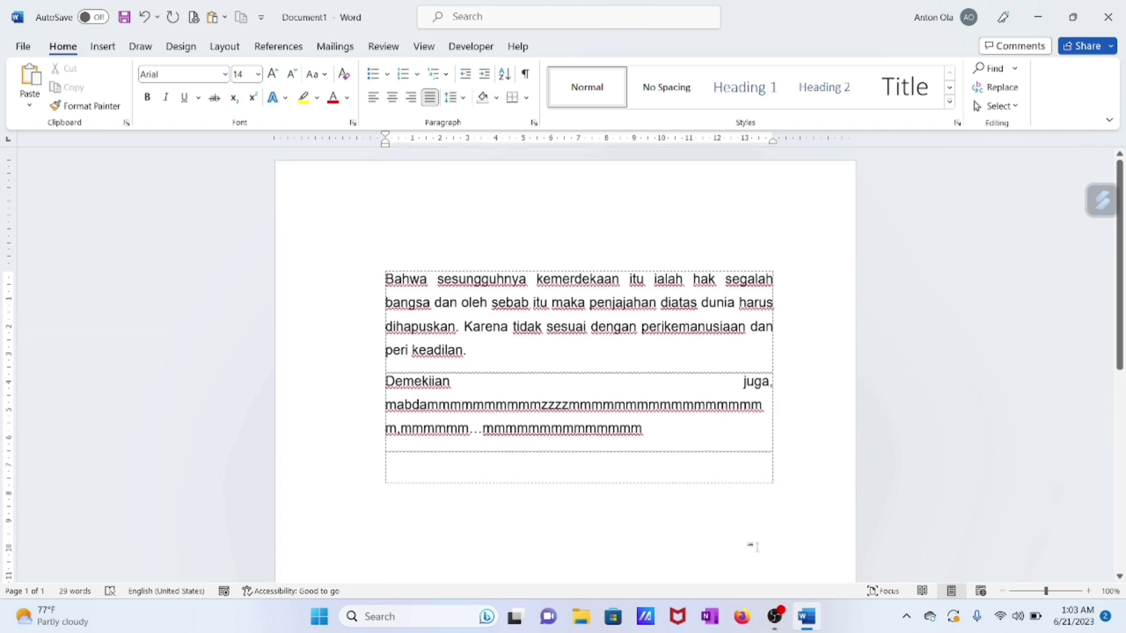
scroll(736, 495, "down", 2)
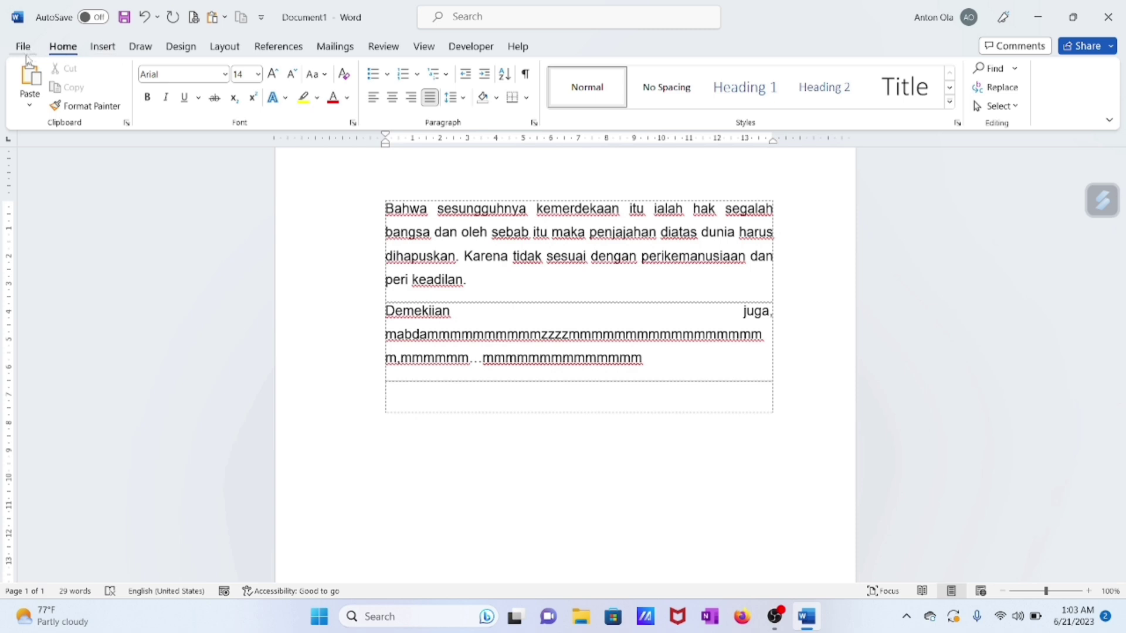
scroll(389, 297, "up", 2)
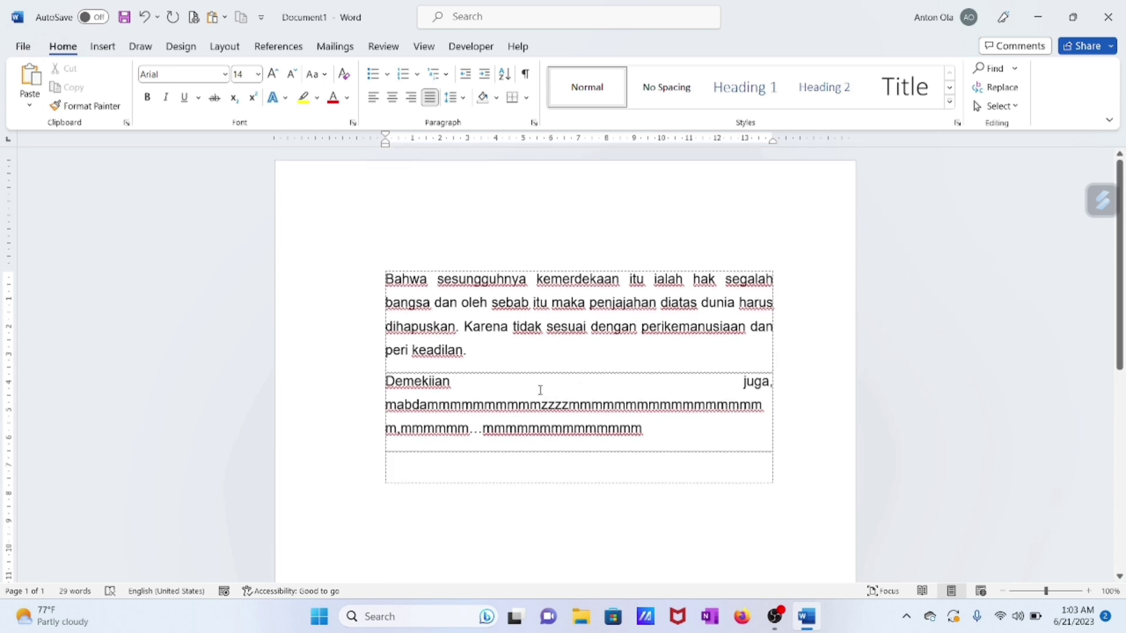
scroll(723, 512, "down", 2)
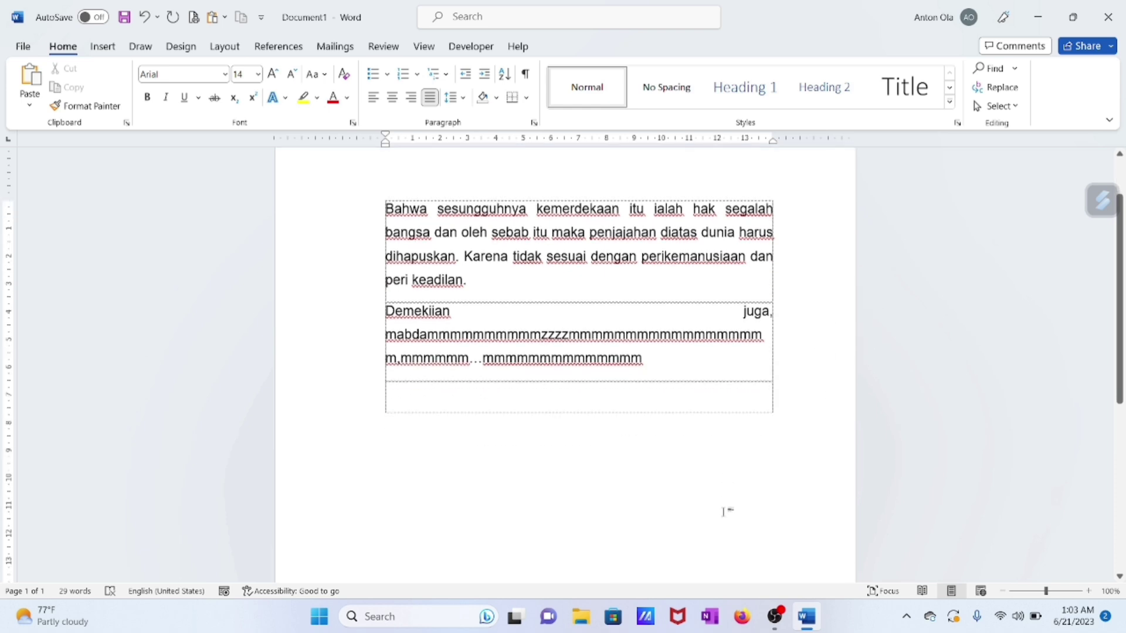
scroll(723, 512, "down", 4)
scroll(723, 512, "down", 2)
scroll(723, 511, "down", 3)
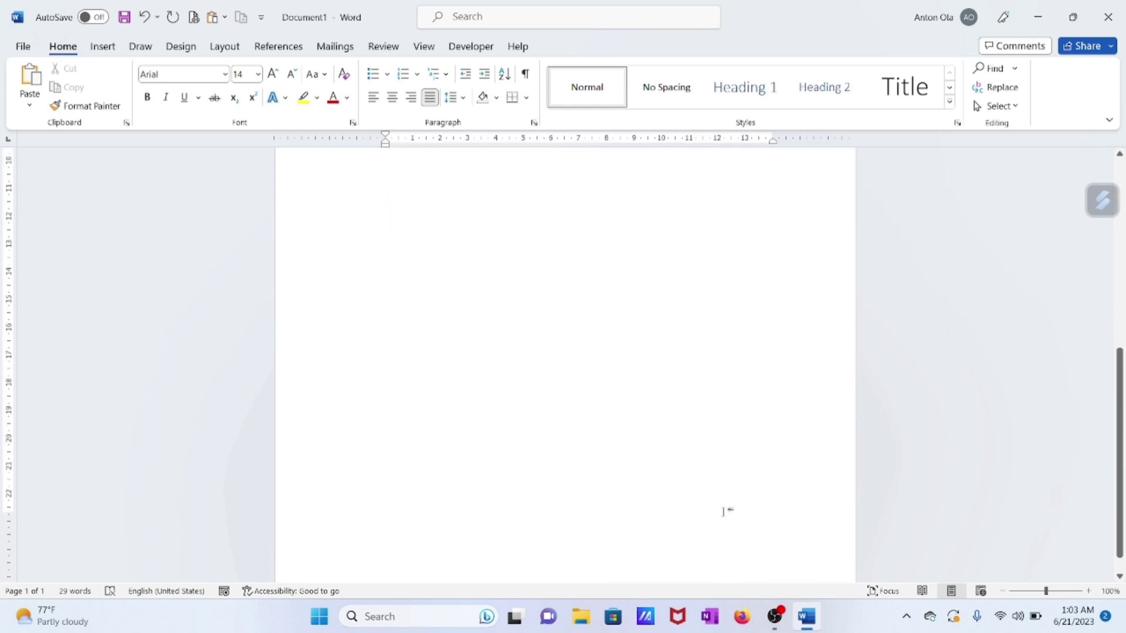
scroll(724, 511, "down", 1)
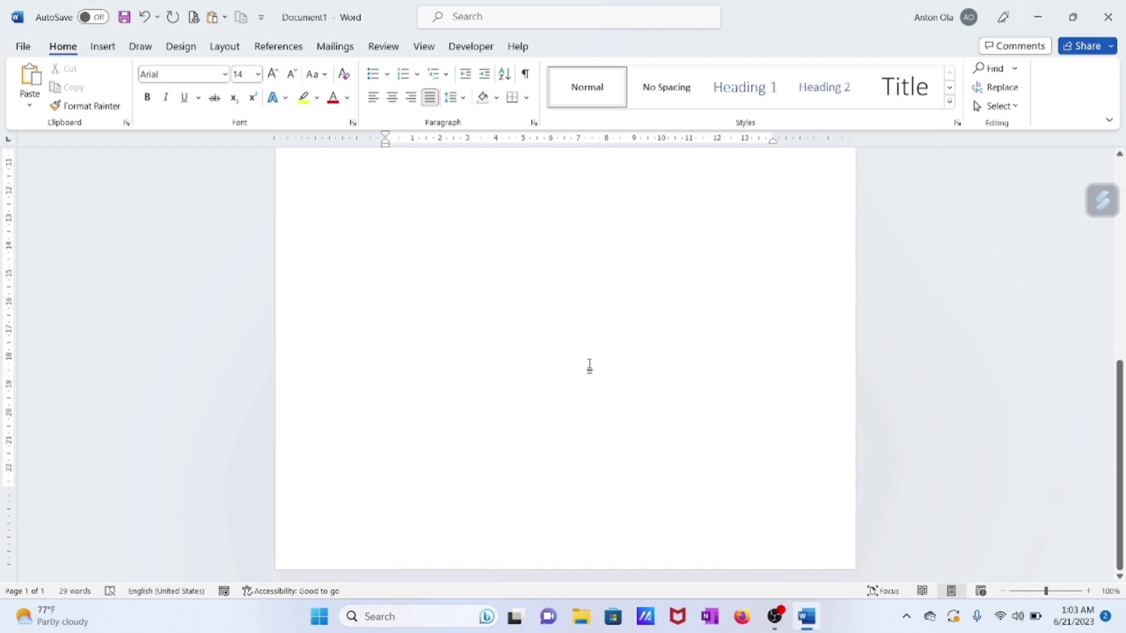
scroll(590, 367, "up", 3)
scroll(589, 366, "up", 3)
scroll(589, 366, "up", 1)
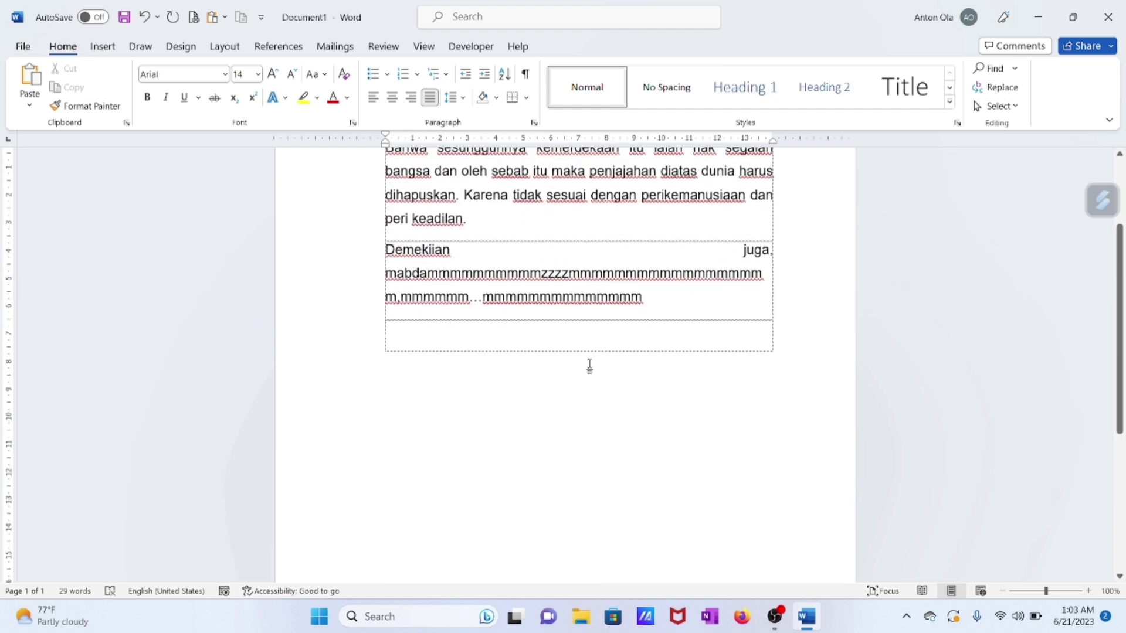
scroll(590, 366, "up", 2)
scroll(590, 365, "up", 1)
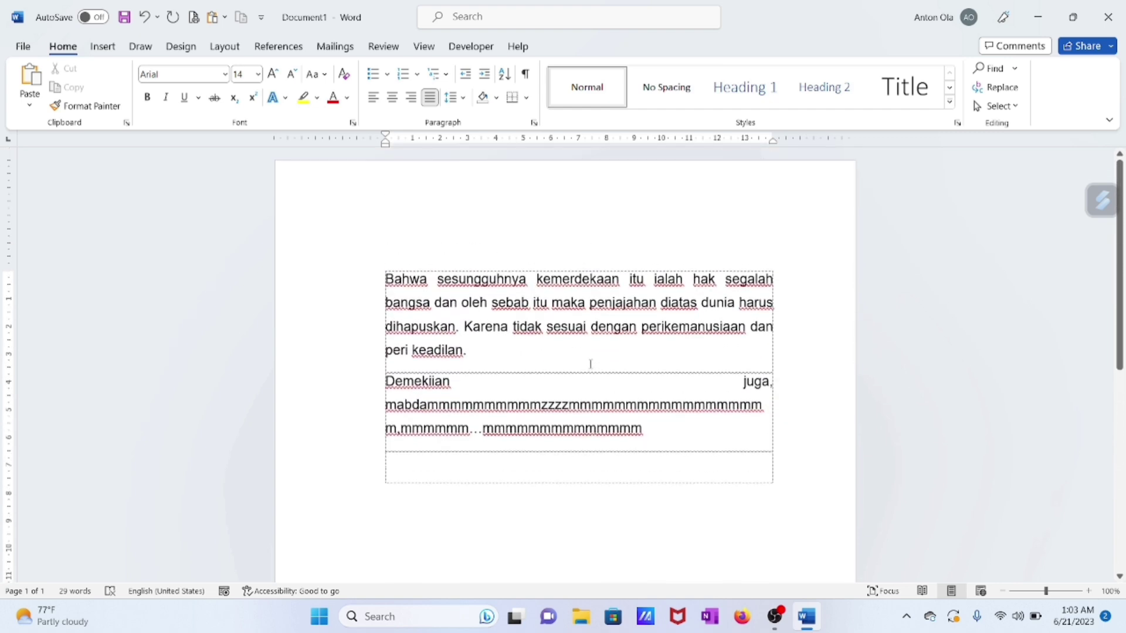